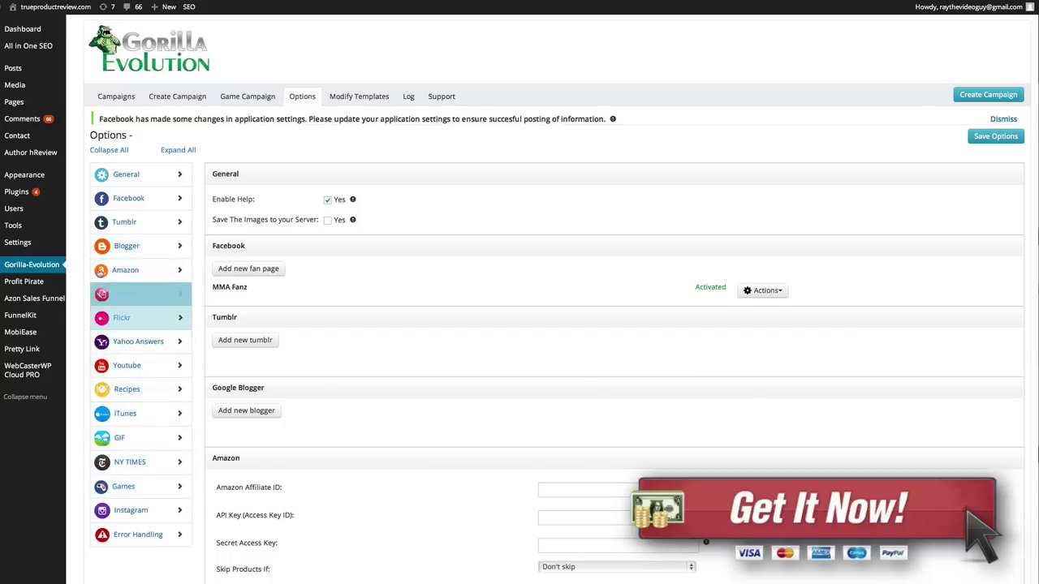
Go to the Amazon section of the plugin options, and open the MMAFanz campaign for editing from the campaigns list
click(130, 269)
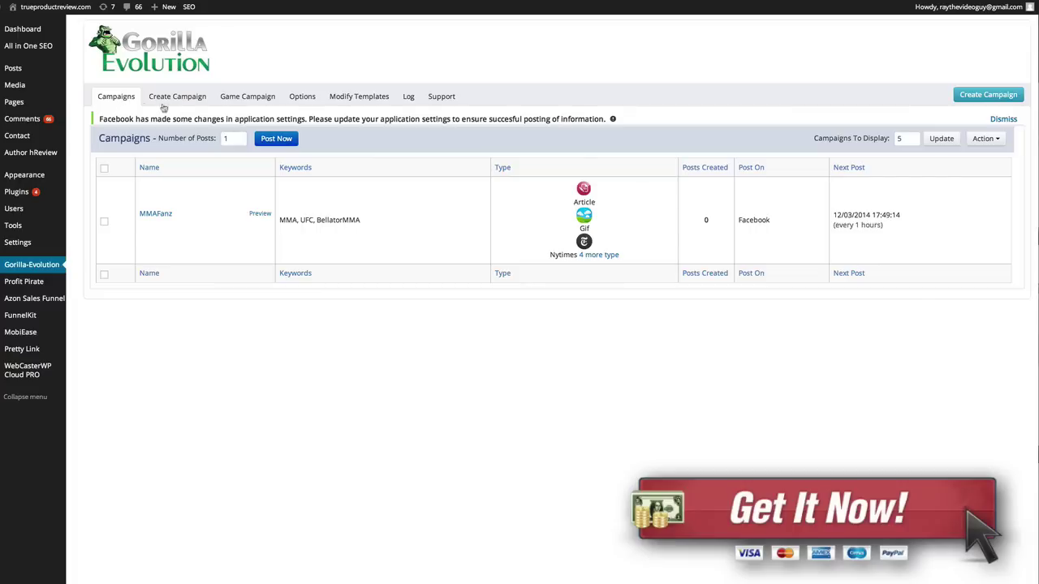
mouse_move(166, 214)
drag(297, 219, 279, 219)
click(145, 224)
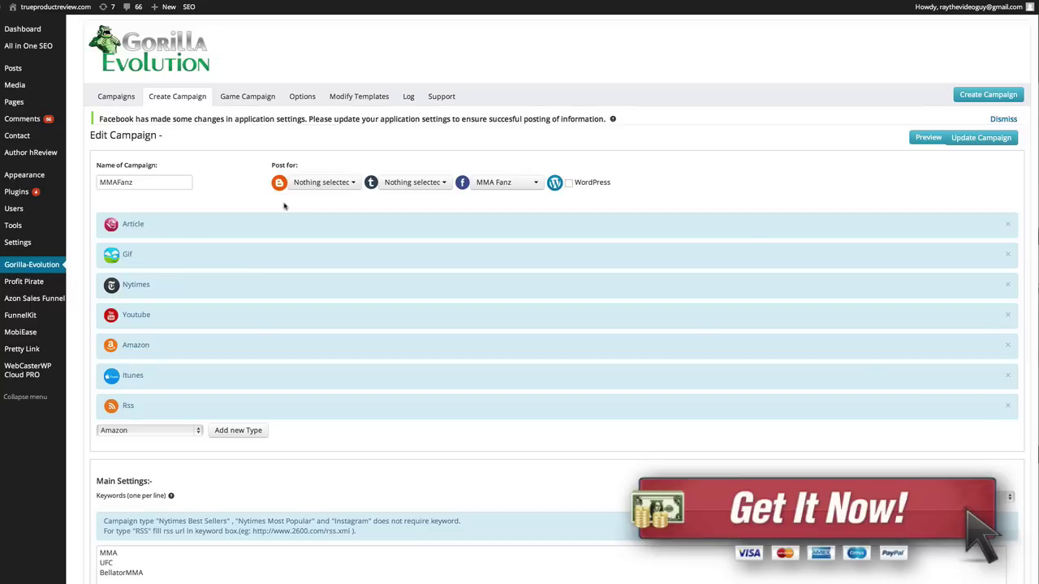
Remove the Article content type from the MMAFanz campaign
double_click(148, 182)
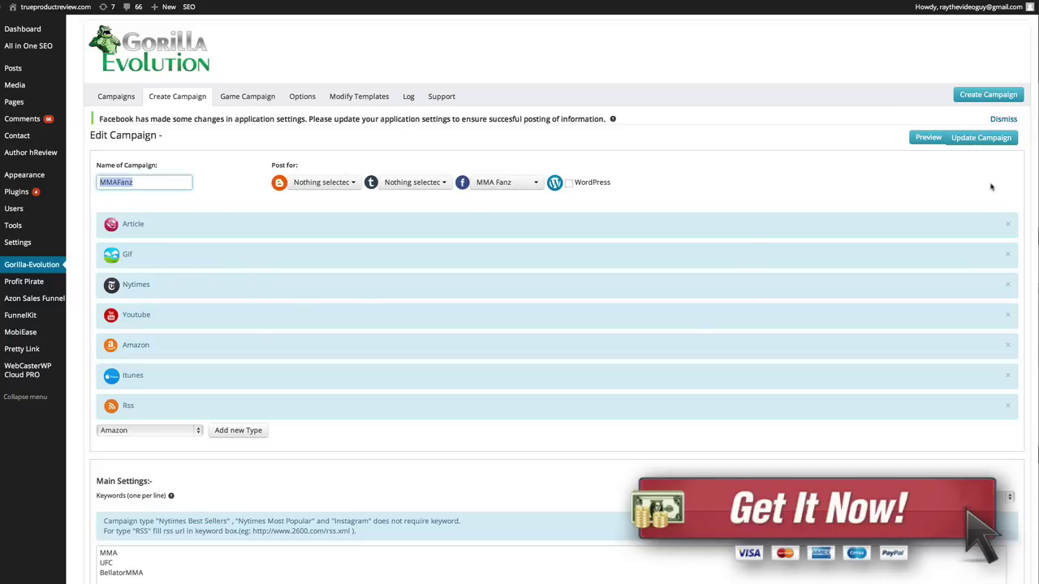
click(1007, 225)
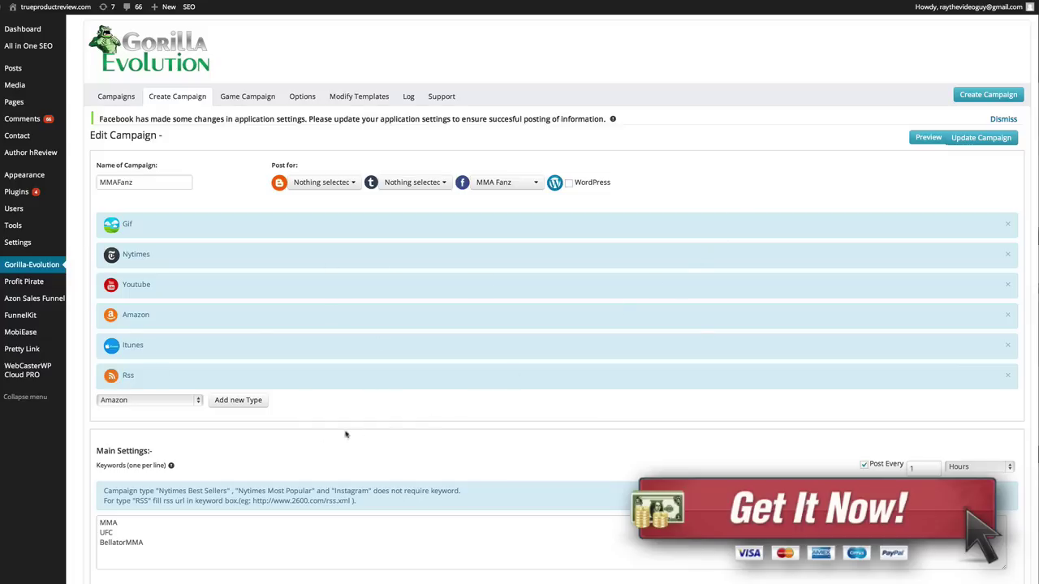
Review the MMAFanz campaign's keyword list and the post template settings of its content types
scroll(291, 447, down, 3)
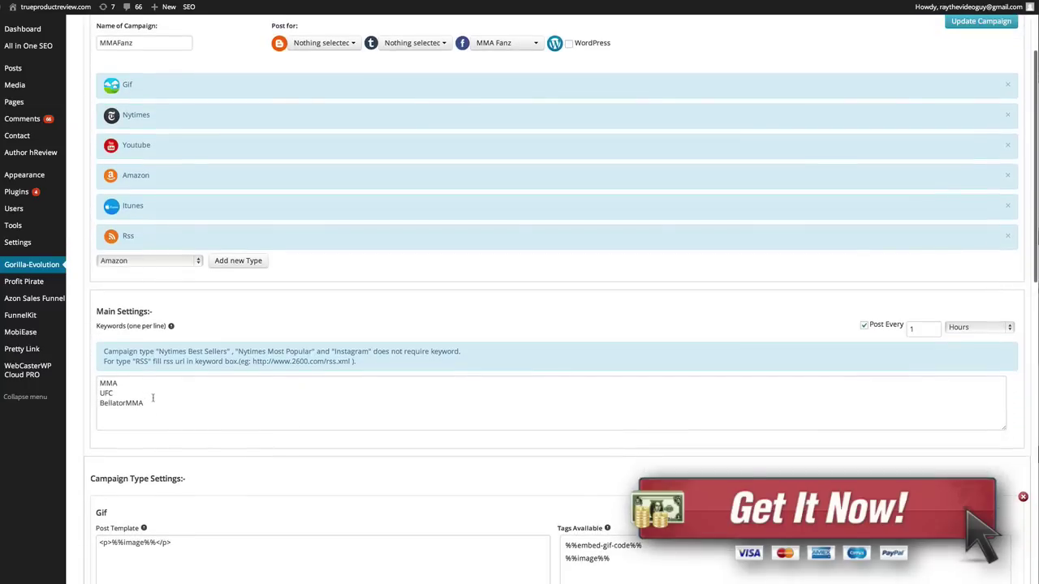
click(152, 398)
drag(144, 403, 88, 380)
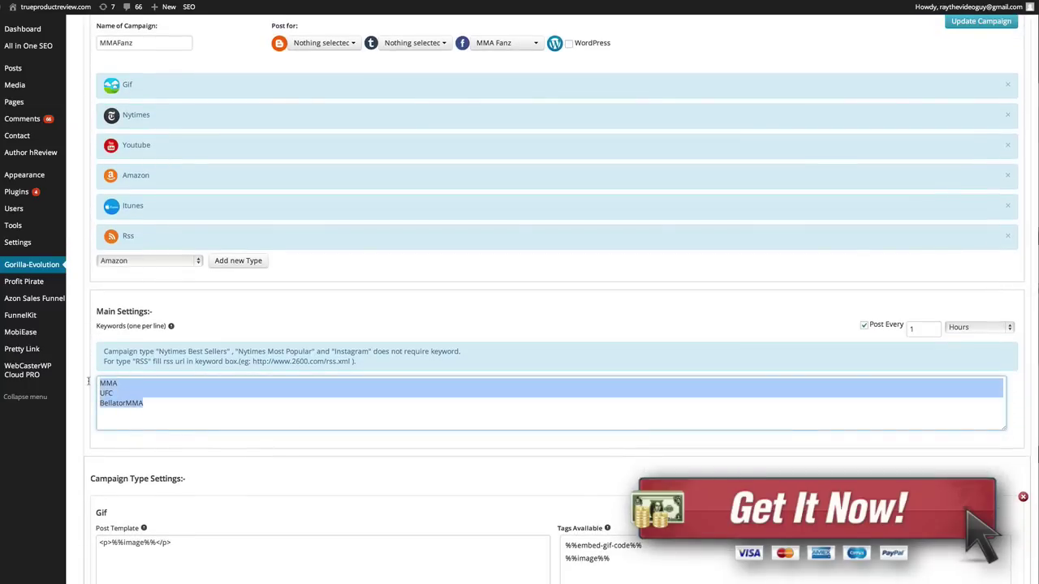
scroll(361, 421, down, 12)
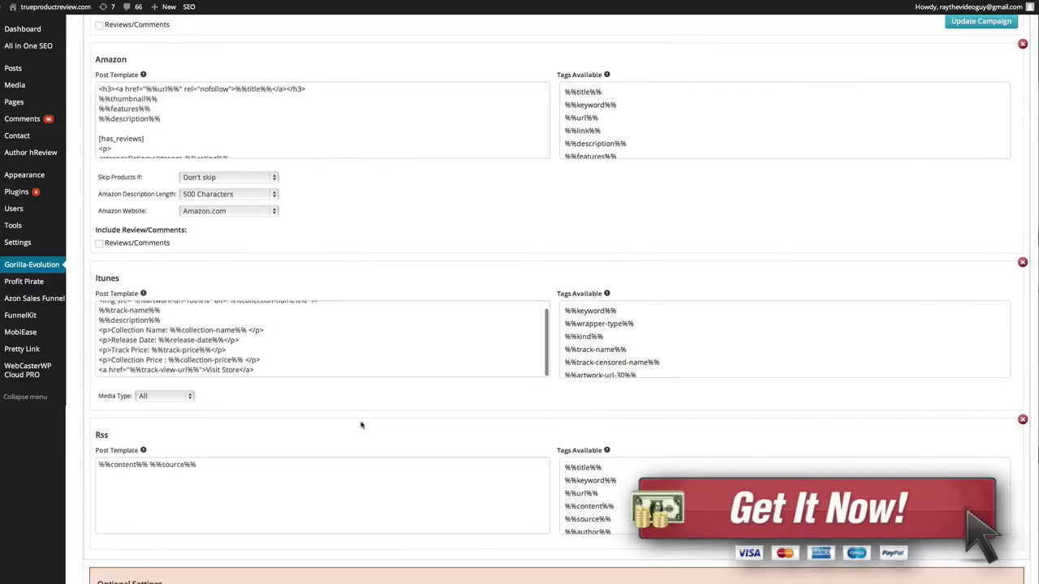
scroll(361, 425, up, 12)
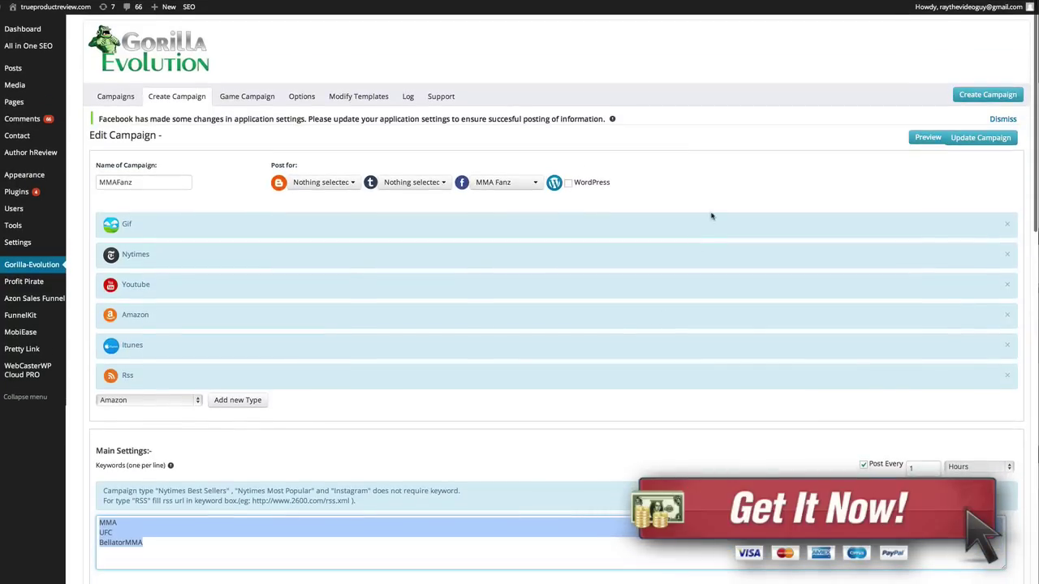
Preview the campaign's posts and delete the iTunes post generated for the keyword MMA
click(927, 138)
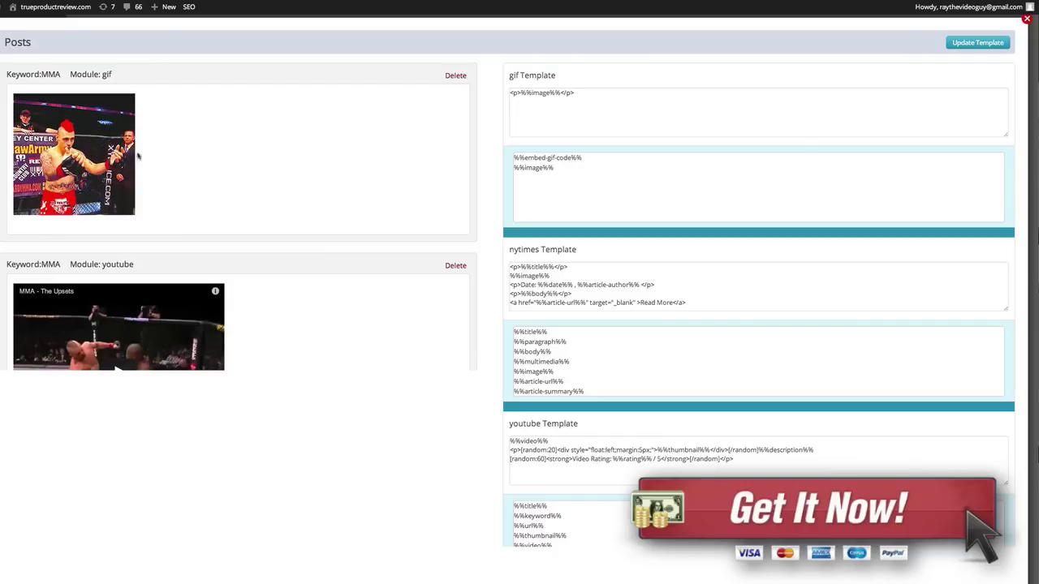
scroll(250, 300, down, 2)
scroll(249, 301, down, 2)
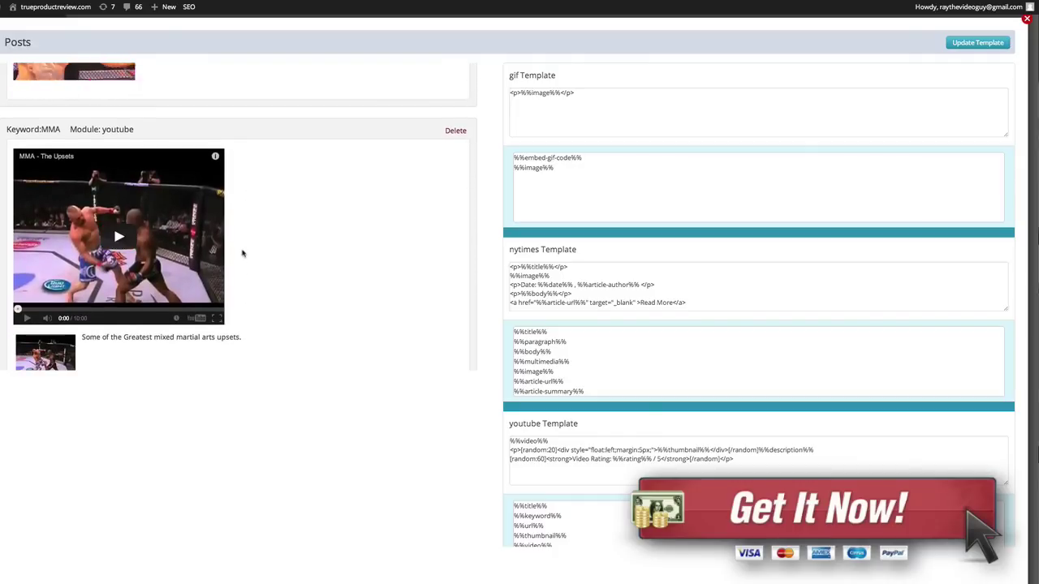
scroll(242, 253, down, 2)
scroll(242, 253, down, 2)
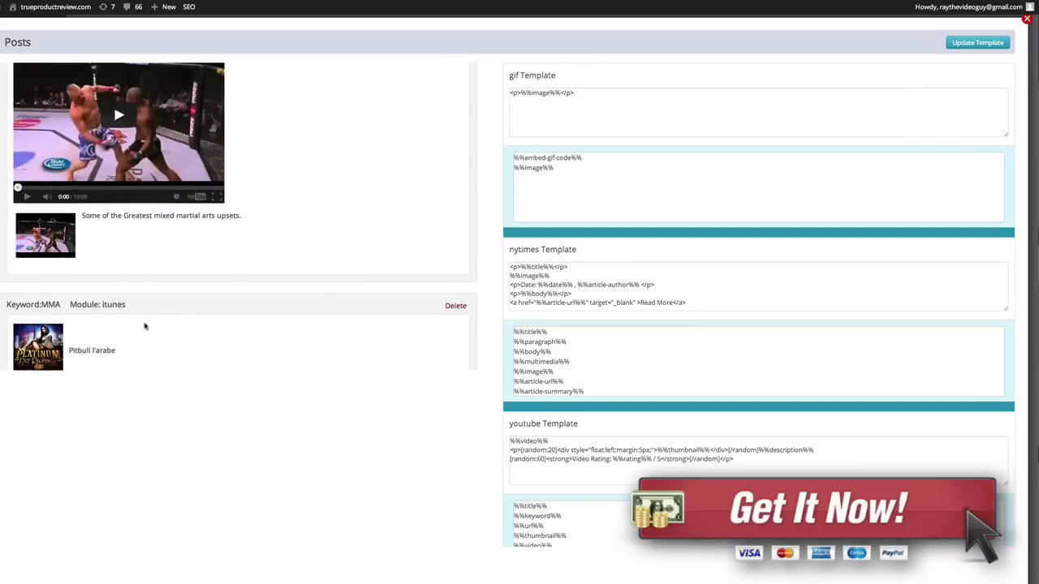
scroll(170, 362, down, 4)
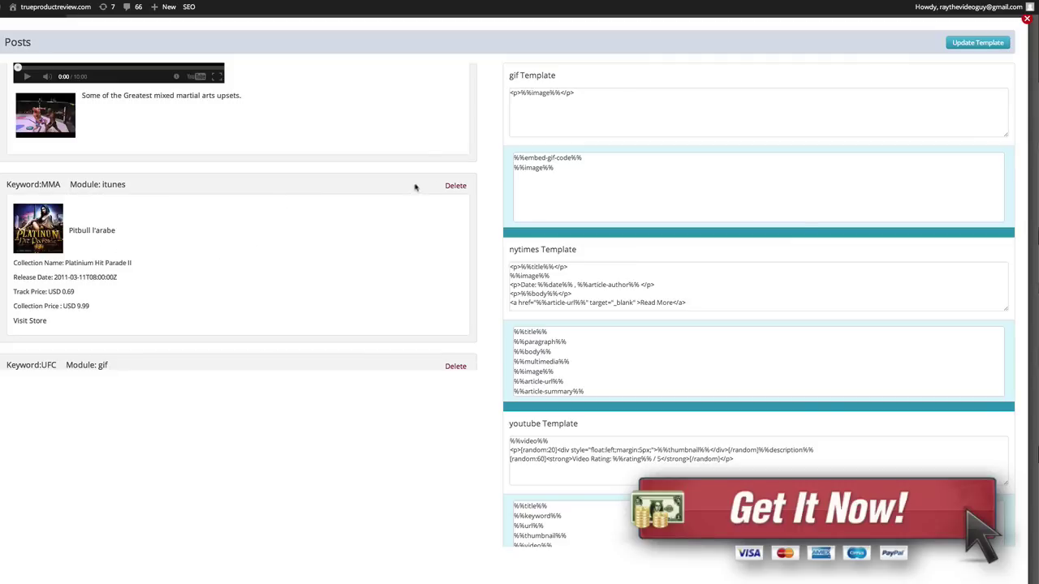
click(456, 186)
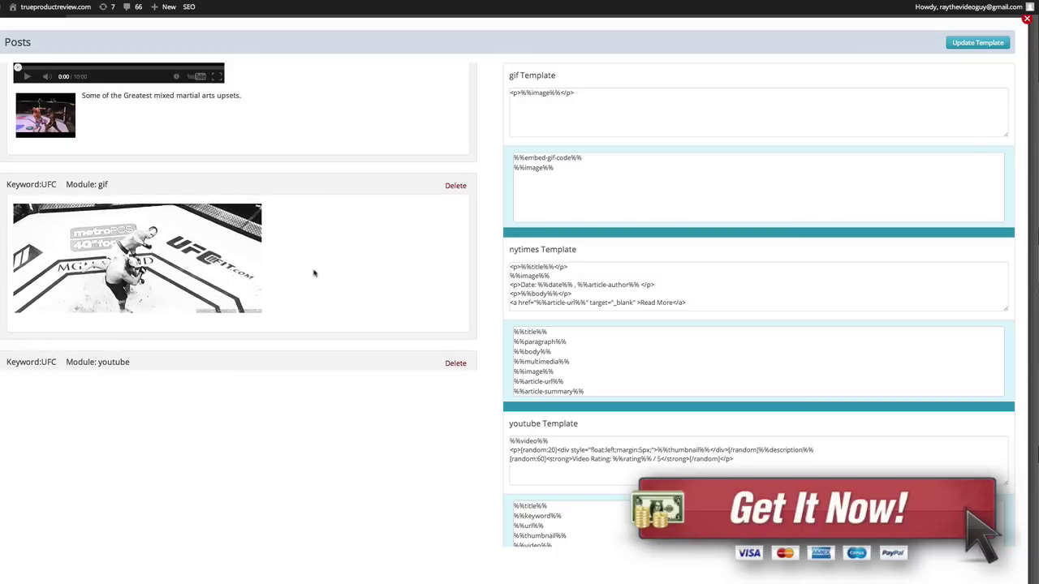
Examine the remaining previewed GIF, YouTube and iTunes posts for the MMA, UFC and BellatorMMA keywords
scroll(314, 274, down, 3)
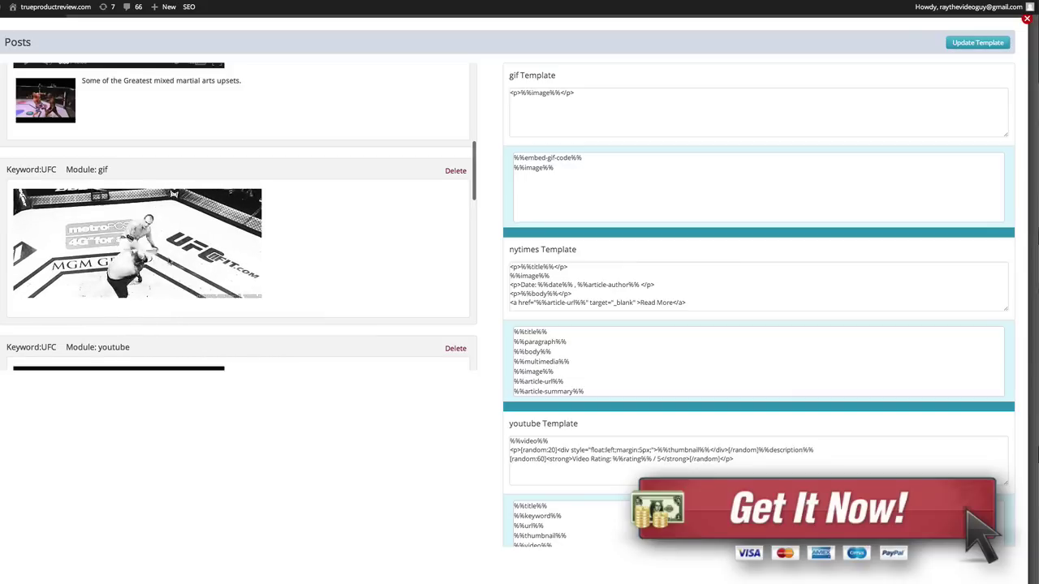
scroll(168, 261, down, 4)
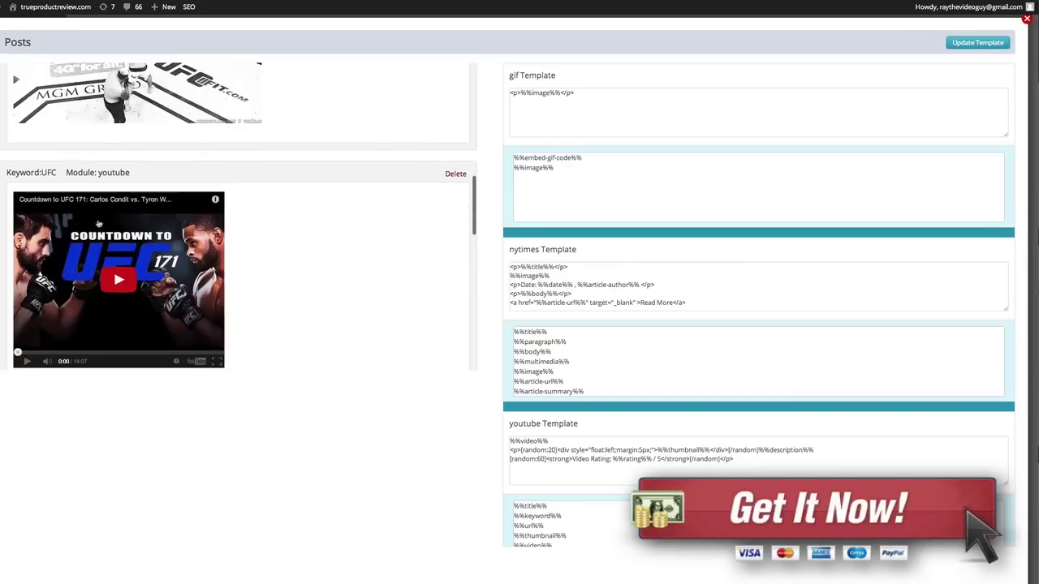
scroll(303, 292, down, 10)
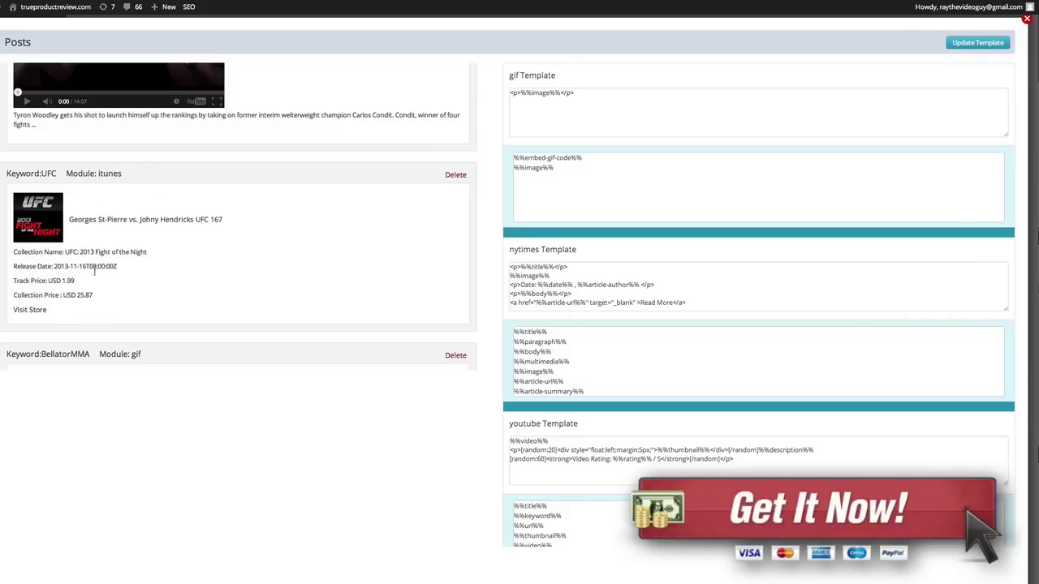
scroll(219, 268, down, 3)
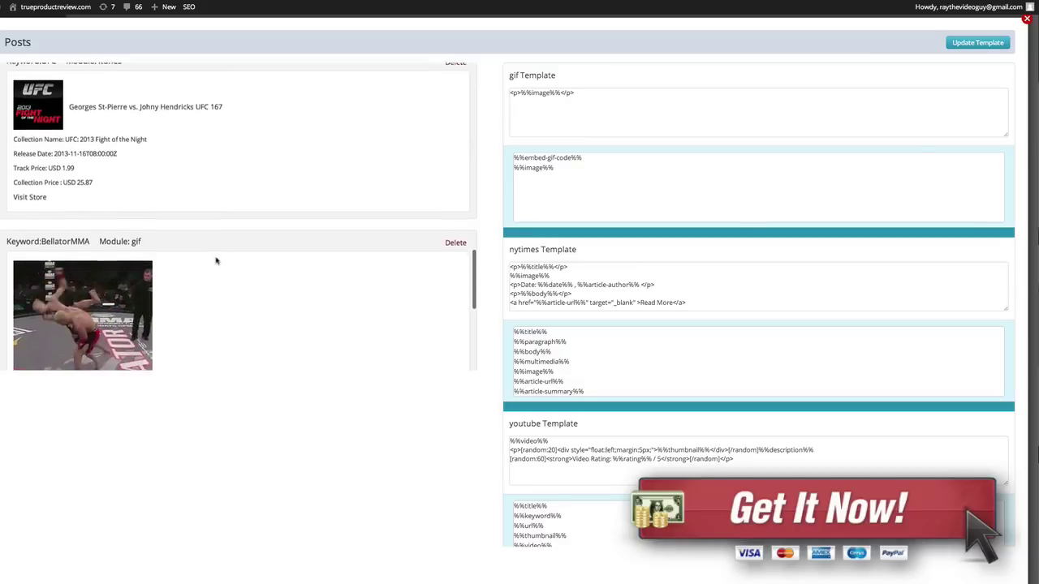
scroll(216, 261, down, 2)
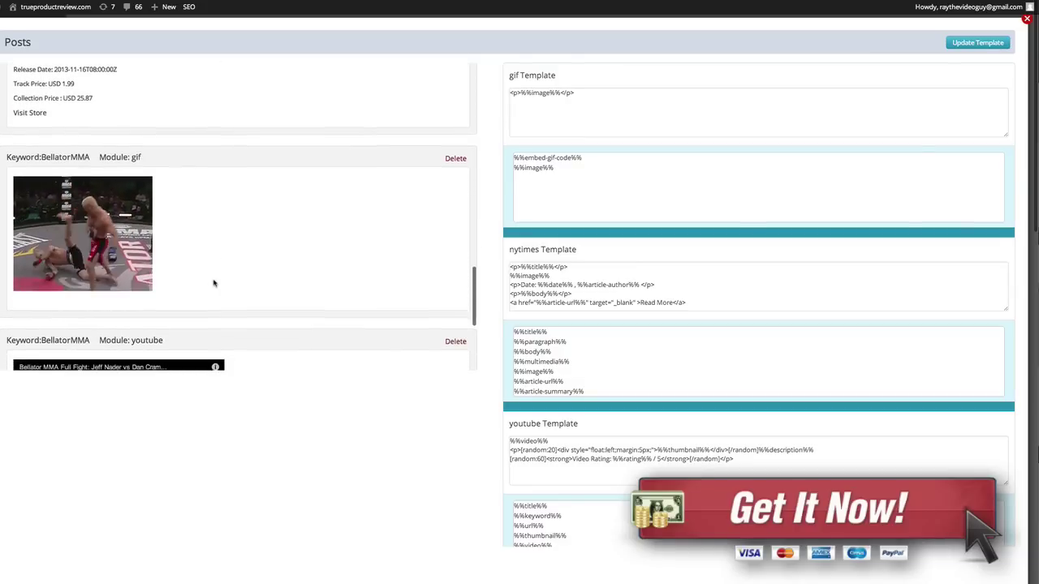
scroll(214, 283, down, 5)
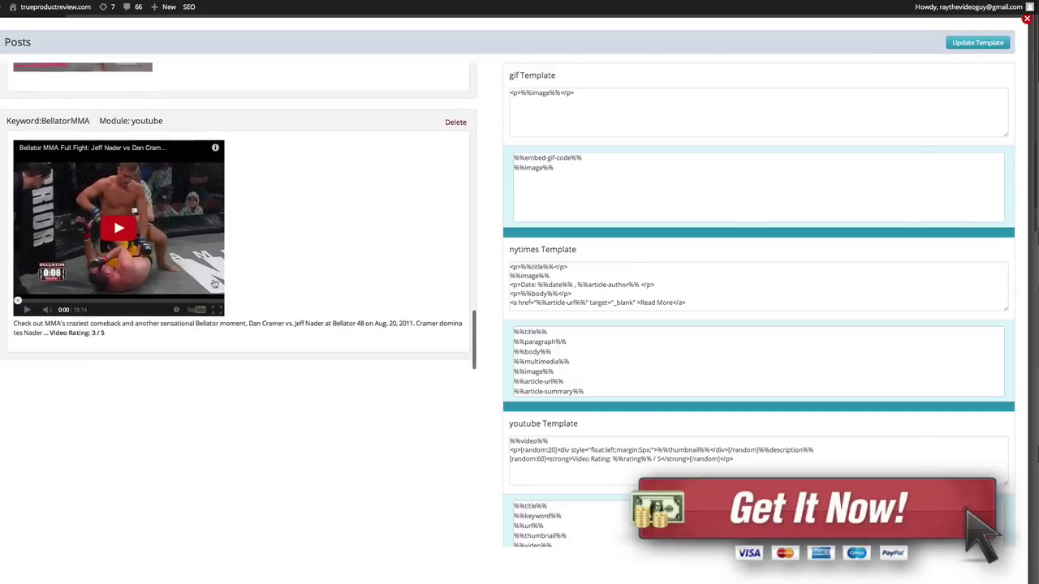
scroll(313, 223, up, 8)
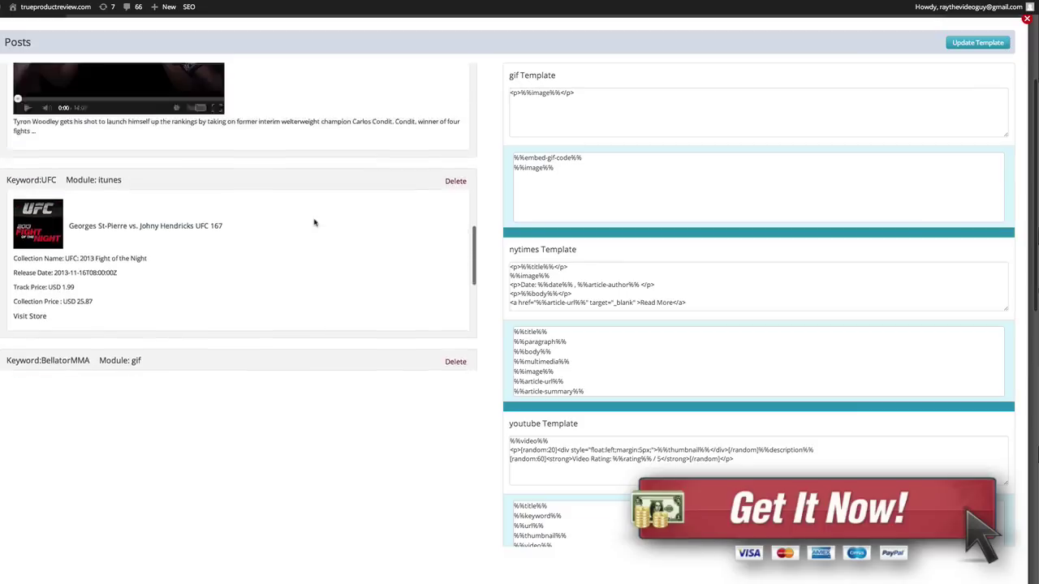
scroll(313, 223, up, 10)
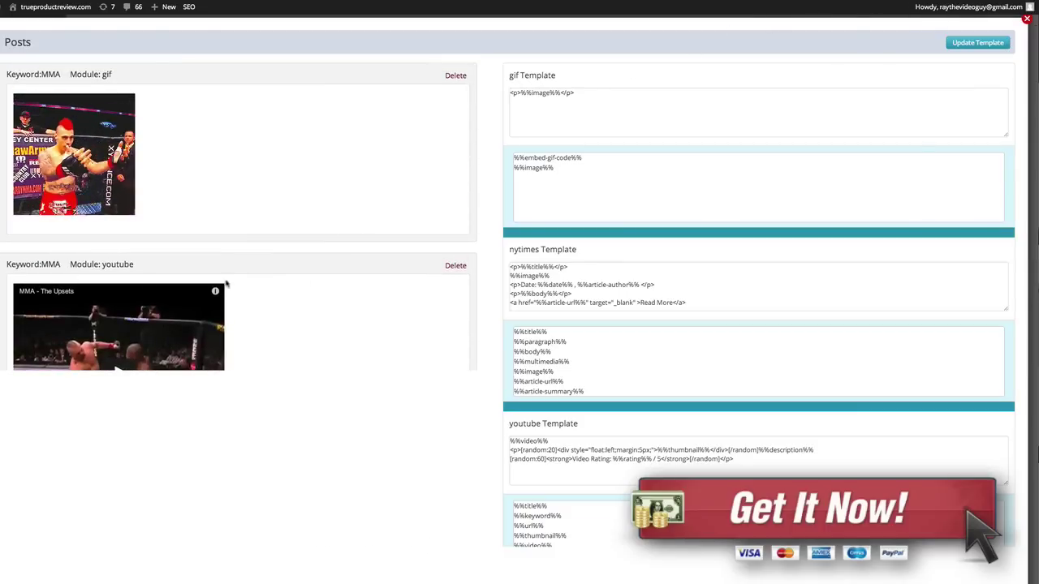
scroll(225, 283, down, 8)
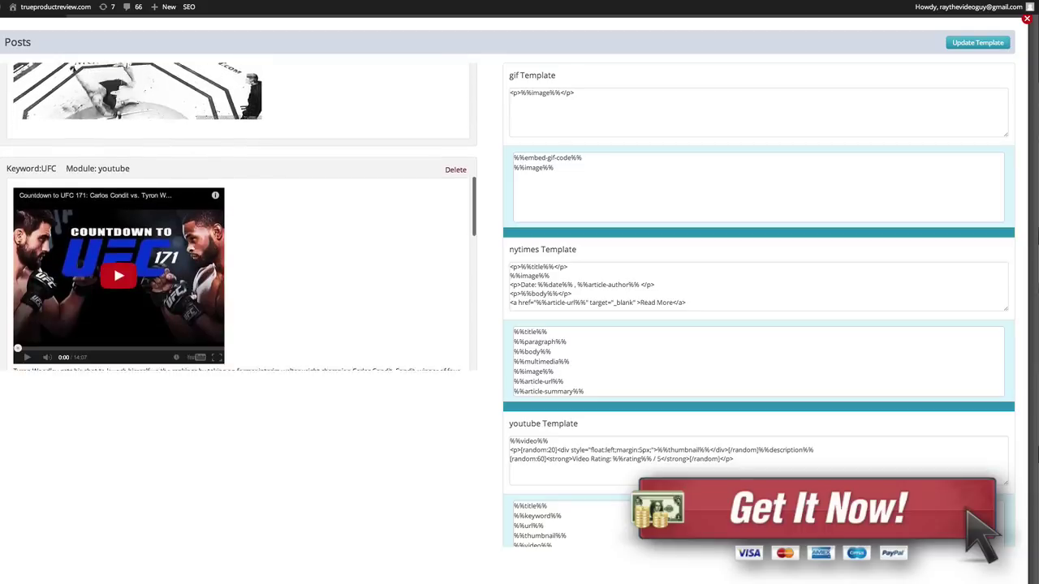
scroll(193, 294, down, 10)
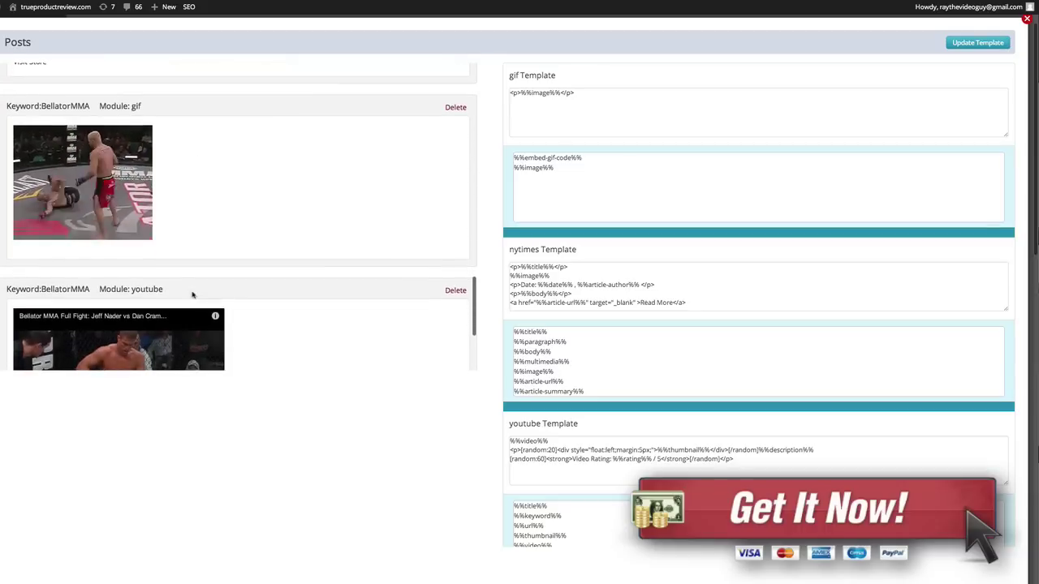
scroll(192, 294, up, 15)
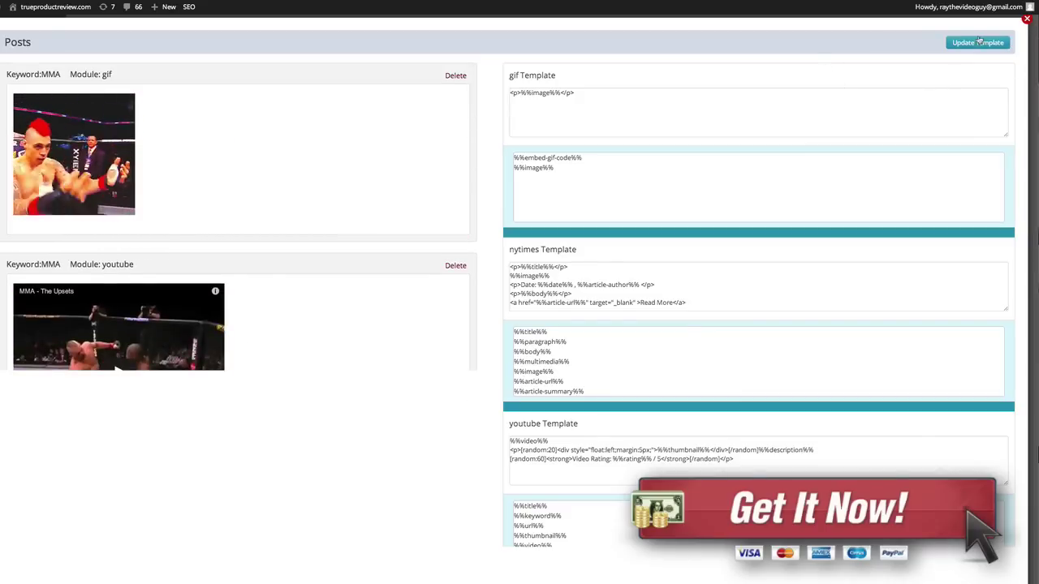
Update the templates in the post preview, and return to the campaigns list
click(1006, 43)
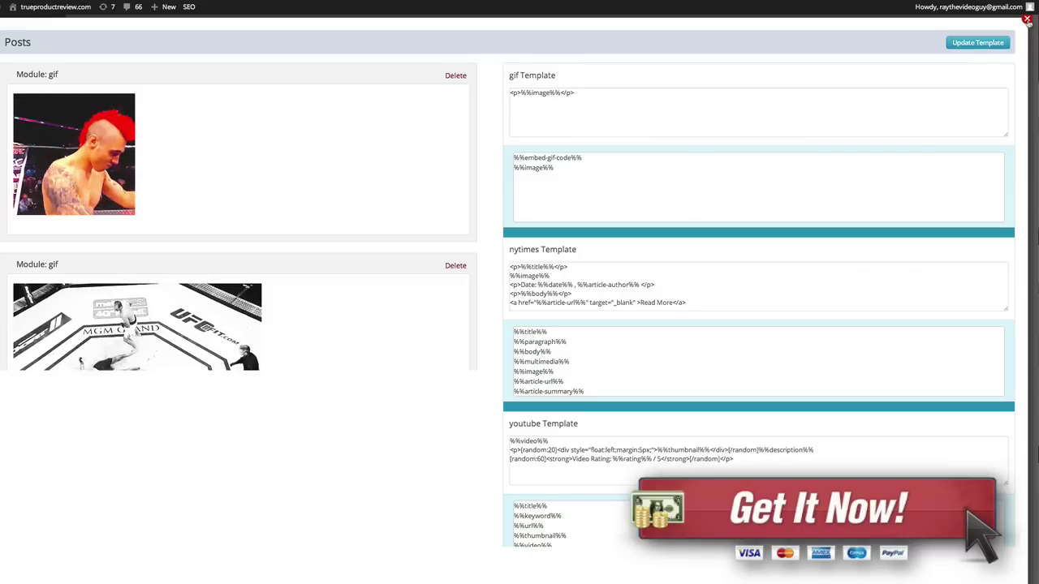
click(1027, 18)
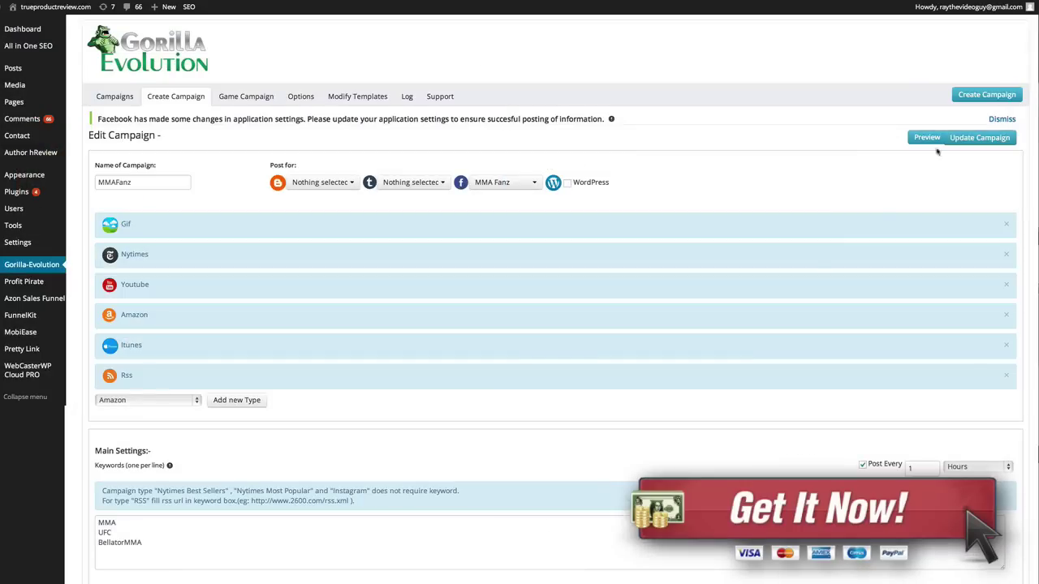
click(115, 97)
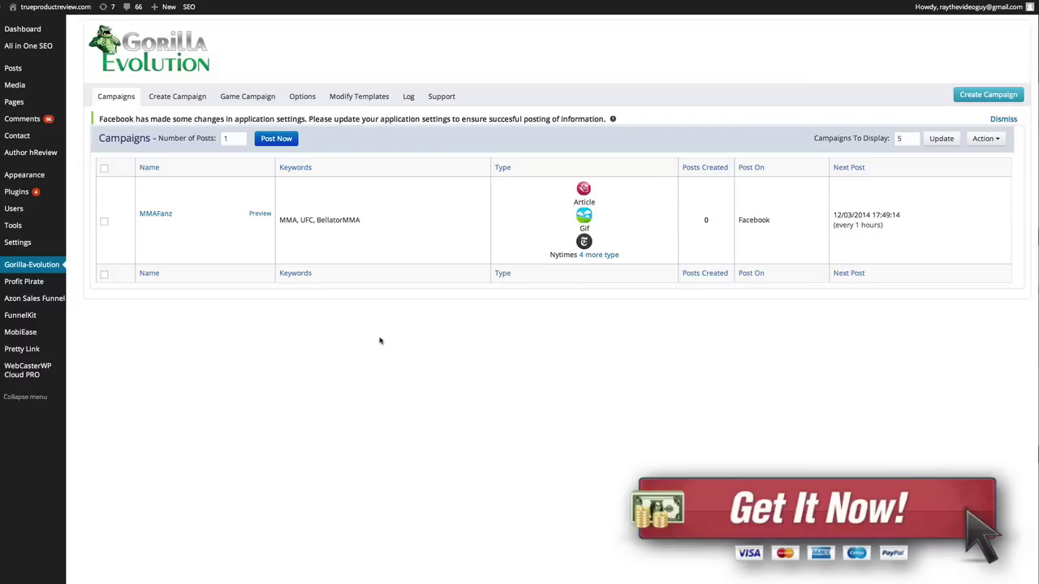
Set the number of posts to 3 and publish them immediately
mouse_move(799, 212)
drag(229, 141, 218, 141)
click(277, 139)
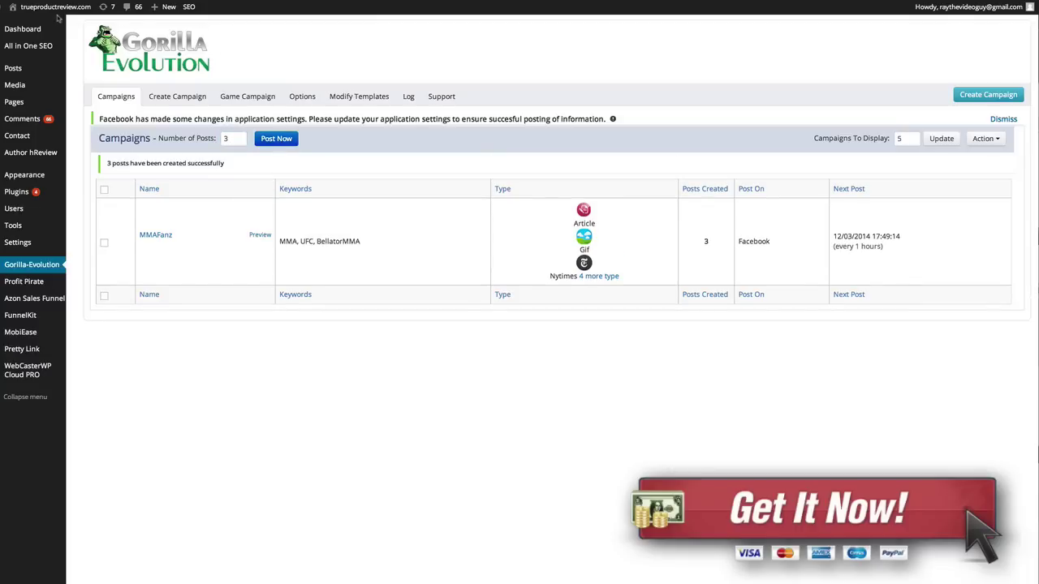
Switch to the MMA Fanz page on Facebook and reload it to check for the new posts
mouse_move(57, 8)
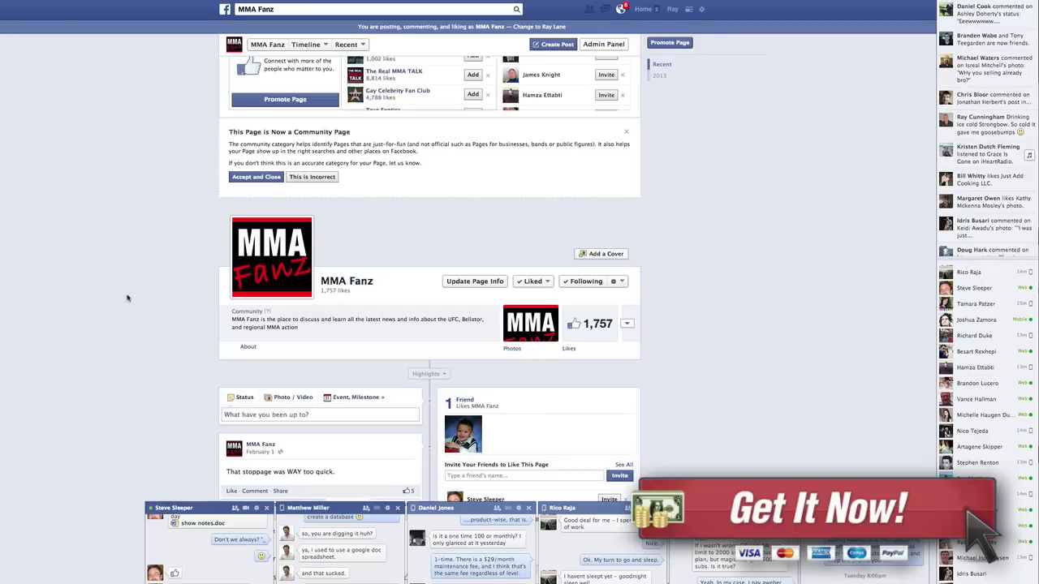
key(super+r)
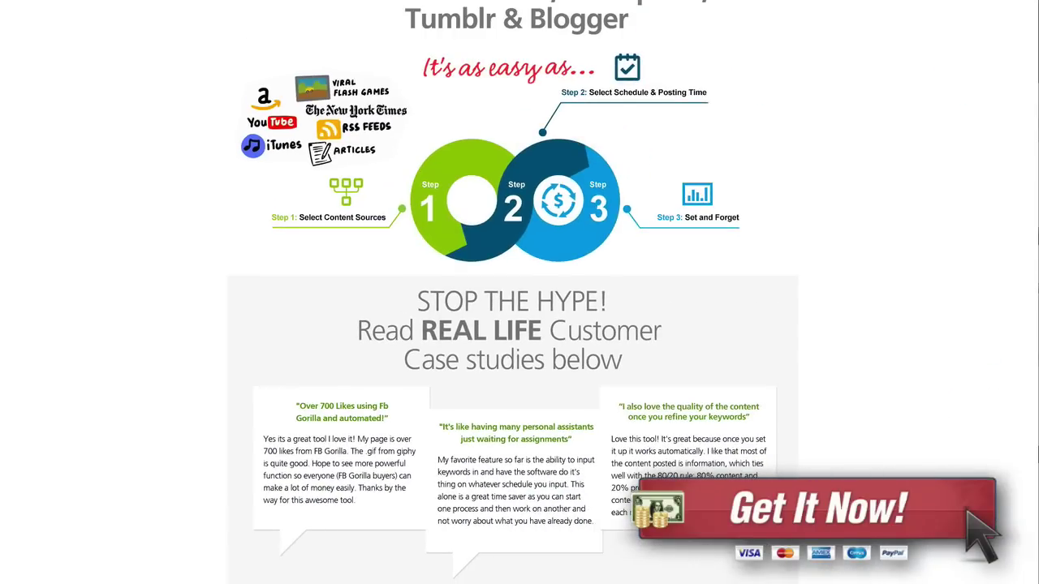
Look through the Gorilla Evolution sales page and the members' training videos on WordPress installation, Tumblr and Blogger setup
scroll(506, 375, up, 5)
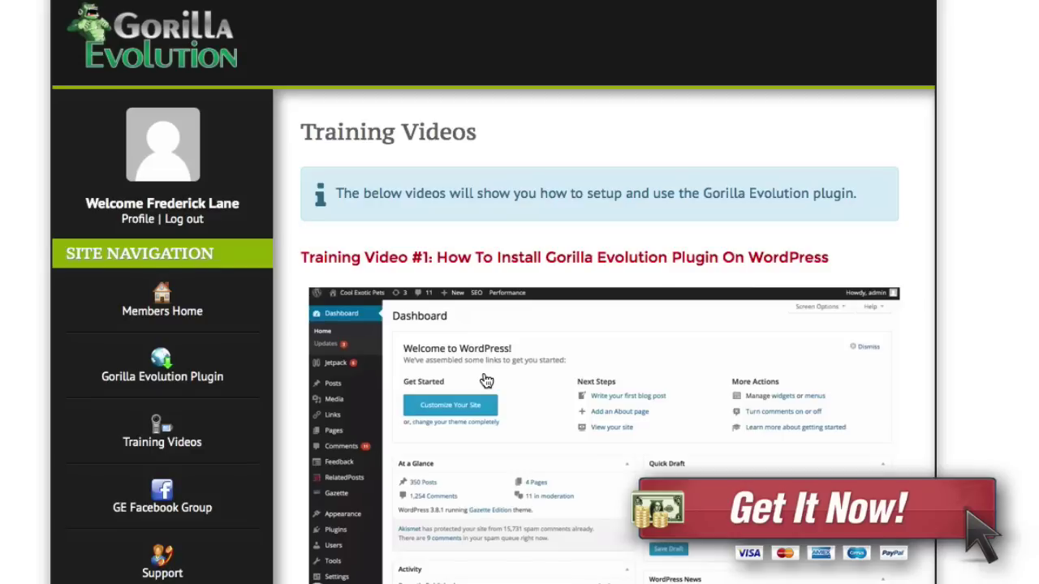
scroll(486, 381, down, 1)
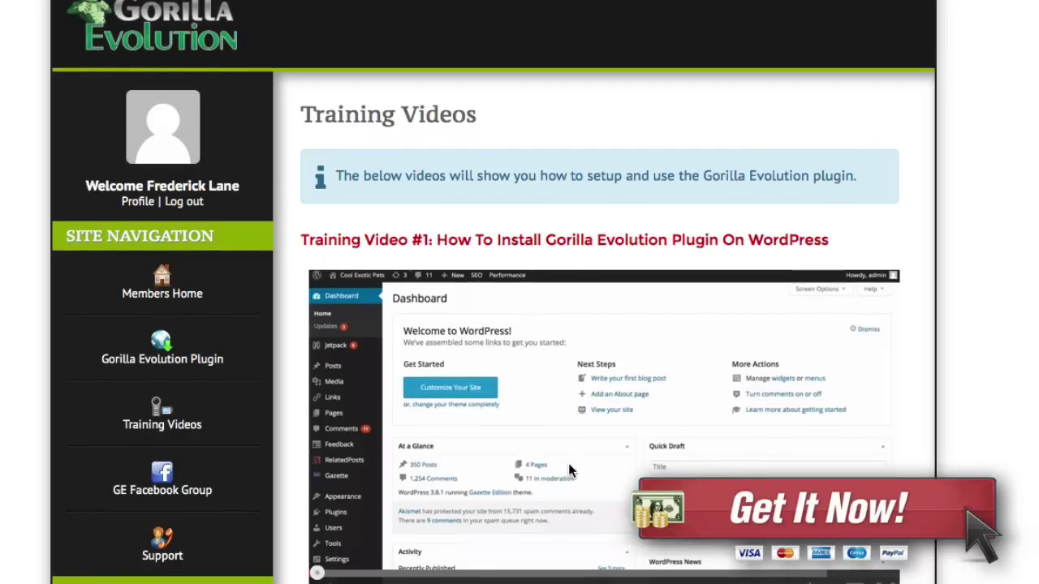
scroll(568, 466, down, 15)
scroll(568, 466, down, 15)
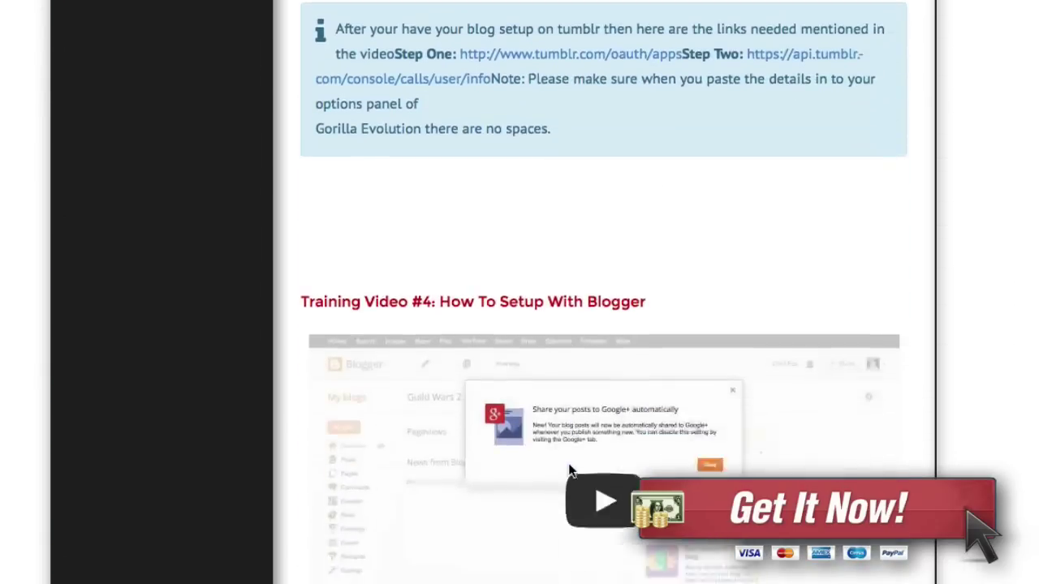
scroll(568, 467, up, 20)
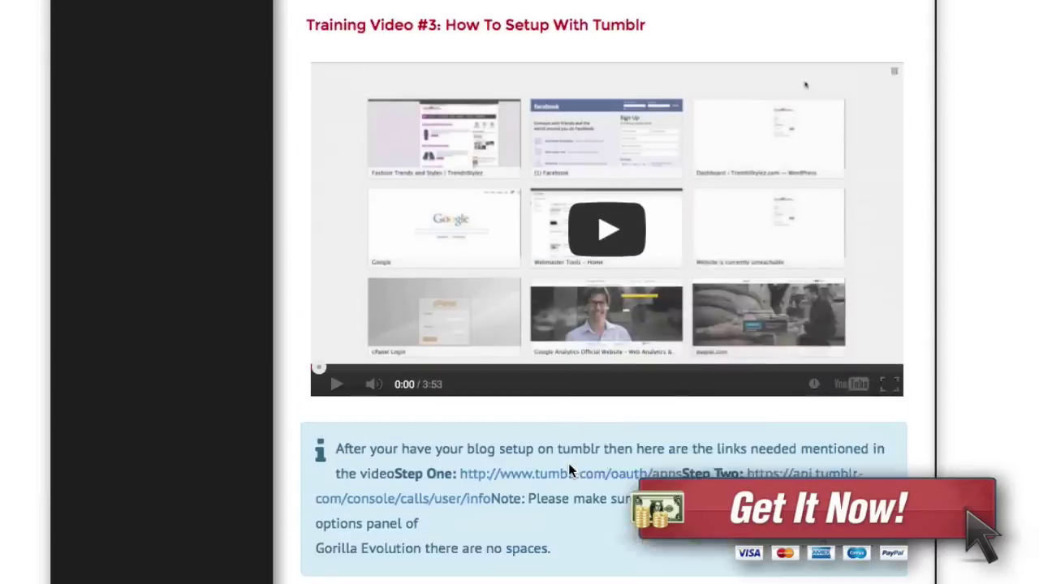